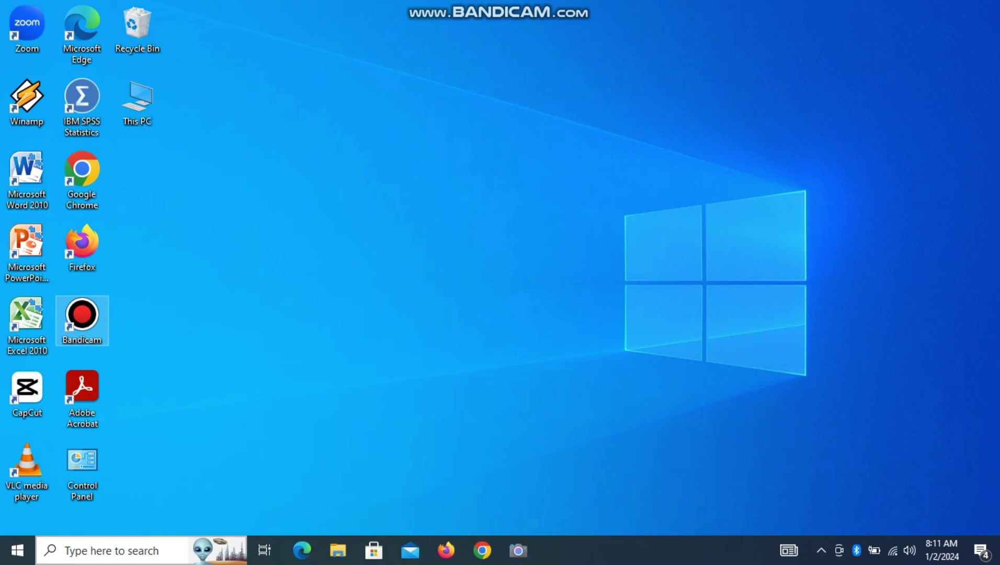
Search Windows for the Services app, open it and maximize its window.
{"action": "left_click", "coordinate": [112, 551]}
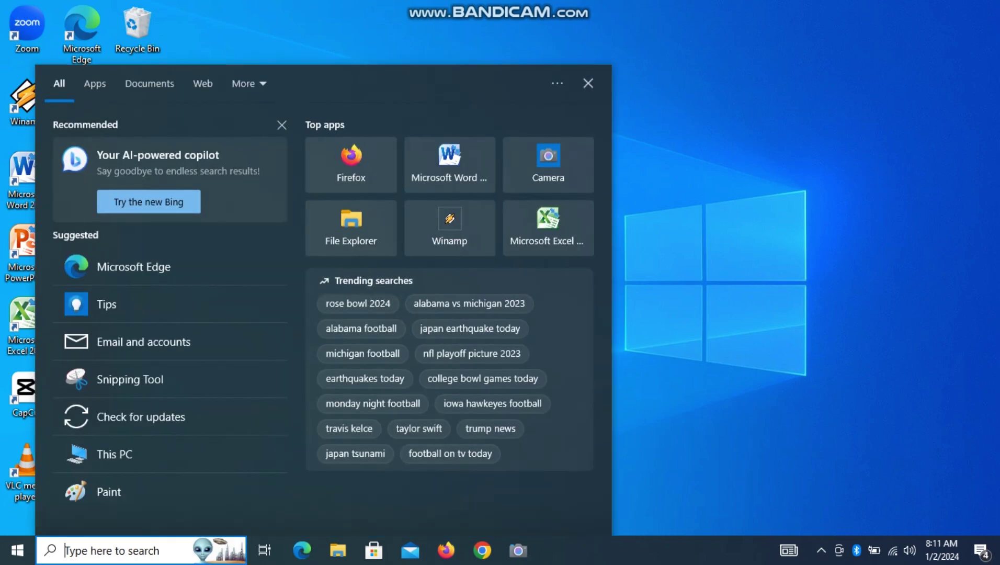
{"action": "type", "text": "ser"}
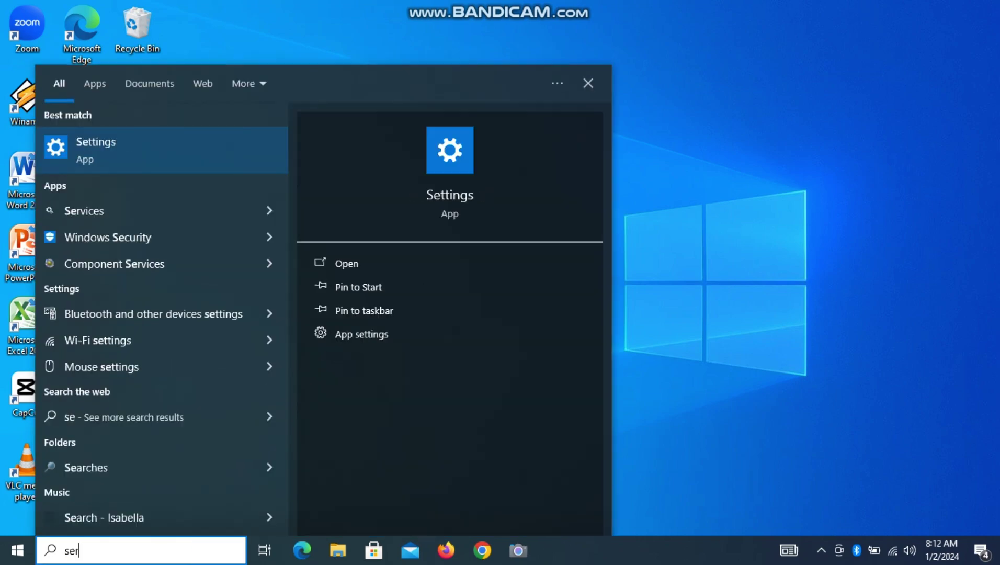
{"action": "type", "text": "vice"}
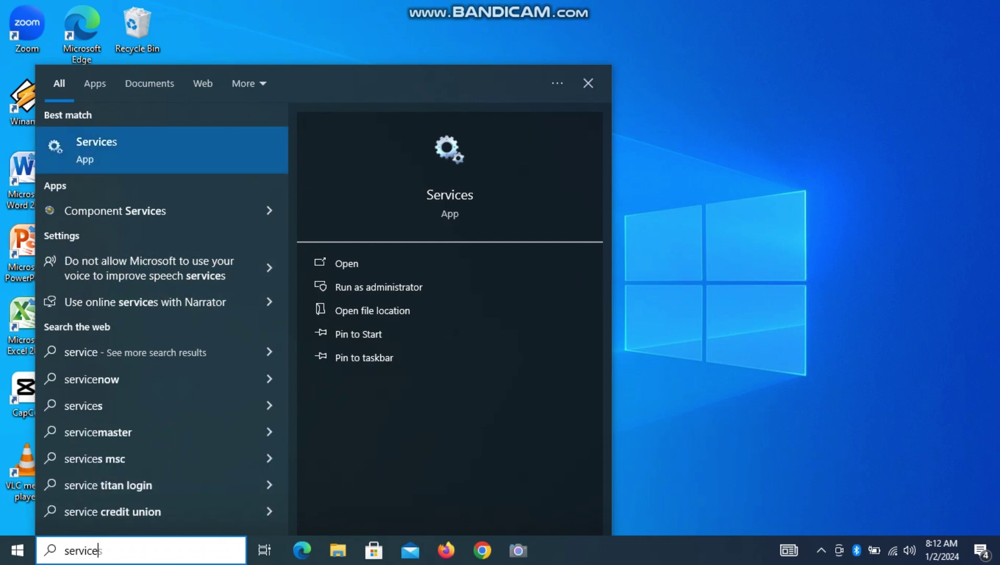
{"action": "key", "text": "Return"}
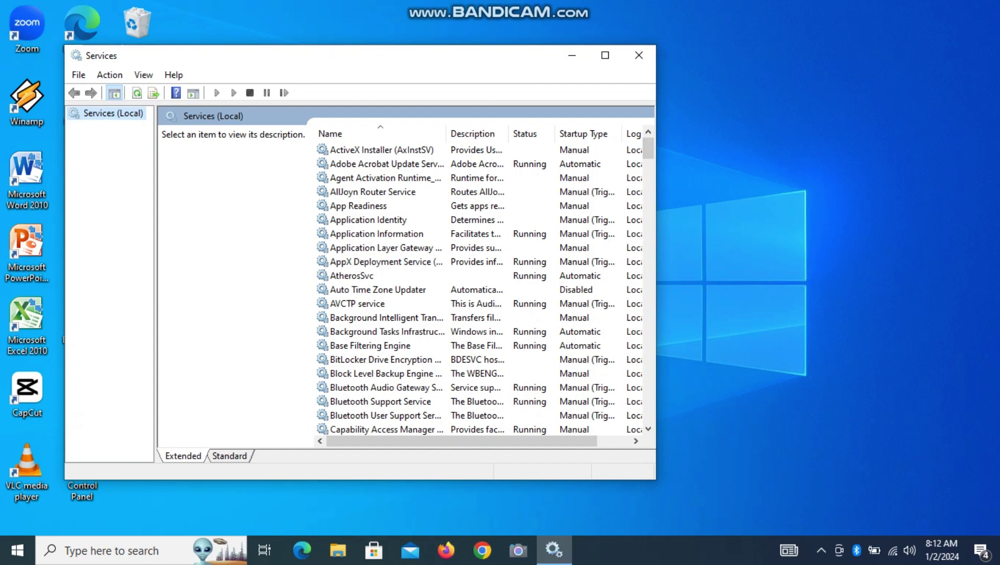
{"action": "left_click", "coordinate": [605, 55]}
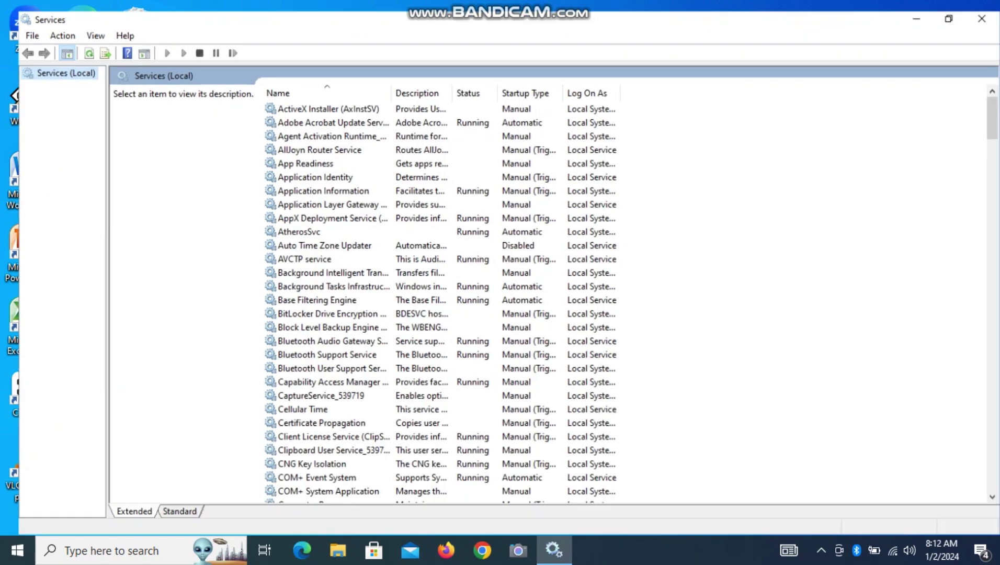
Find the Windows Update service in the services list and open its properties.
{"action": "scroll", "coordinate": [366, 293], "scroll_direction": "down", "scroll_amount": 12}
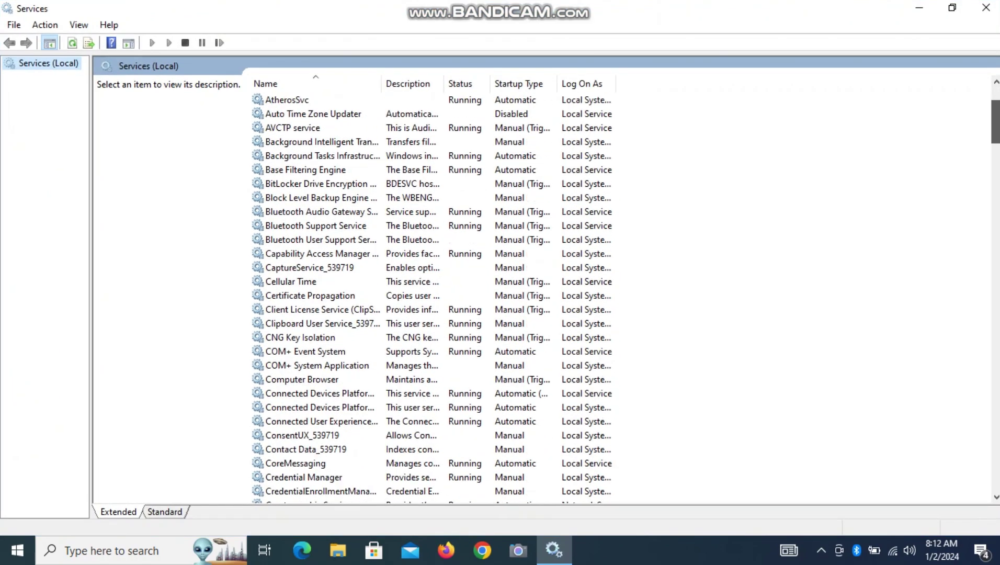
{"action": "scroll", "coordinate": [366, 293], "scroll_direction": "down", "scroll_amount": 18}
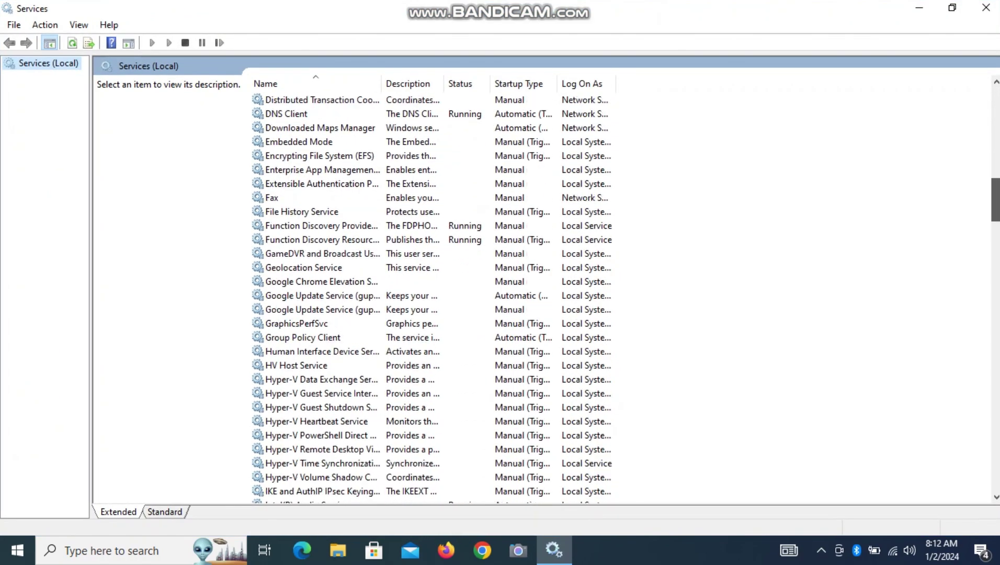
{"action": "scroll", "coordinate": [366, 293], "scroll_direction": "down", "scroll_amount": 20}
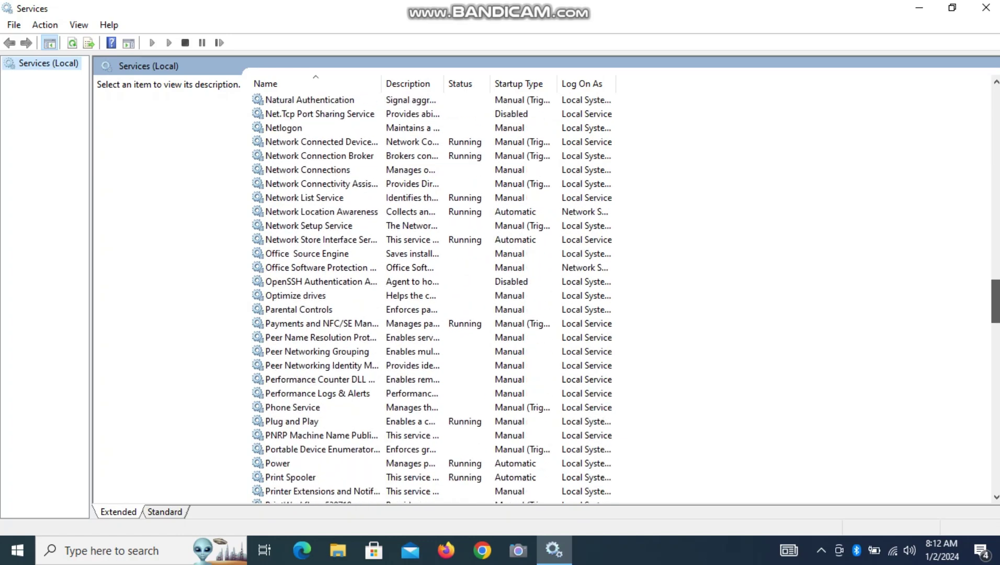
{"action": "scroll", "coordinate": [367, 293], "scroll_direction": "down", "scroll_amount": 16}
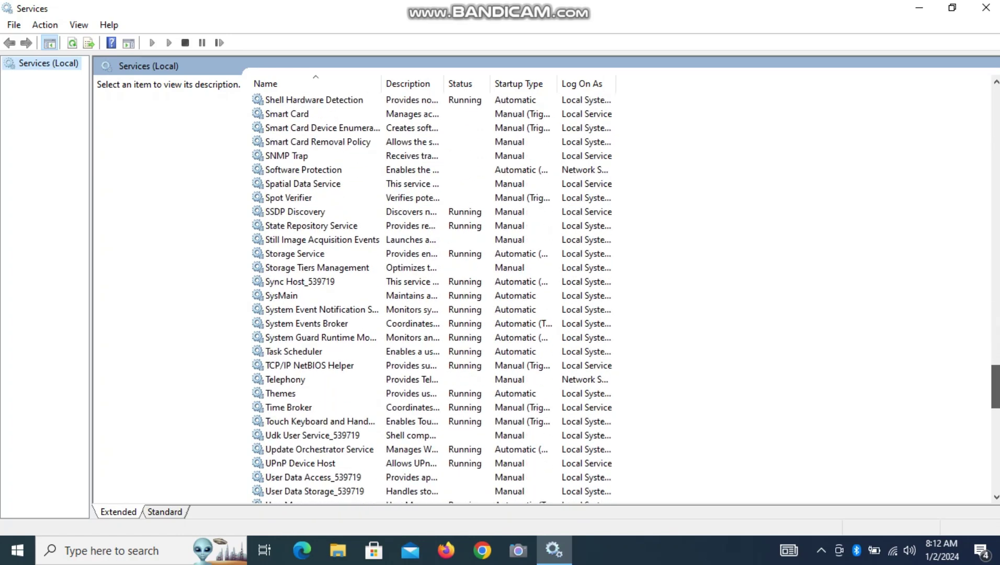
{"action": "scroll", "coordinate": [366, 293], "scroll_direction": "down", "scroll_amount": 9}
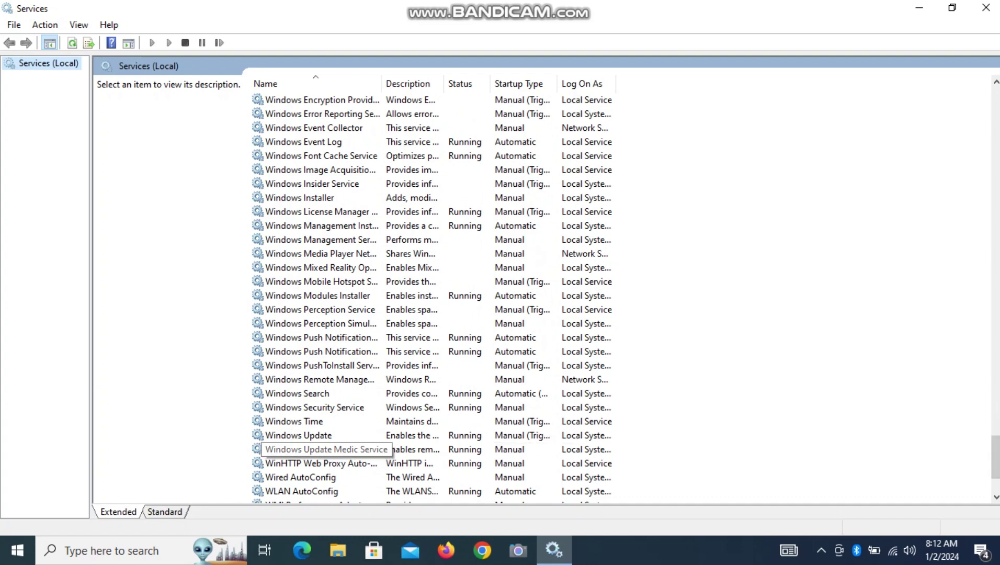
{"action": "left_click", "coordinate": [298, 435]}
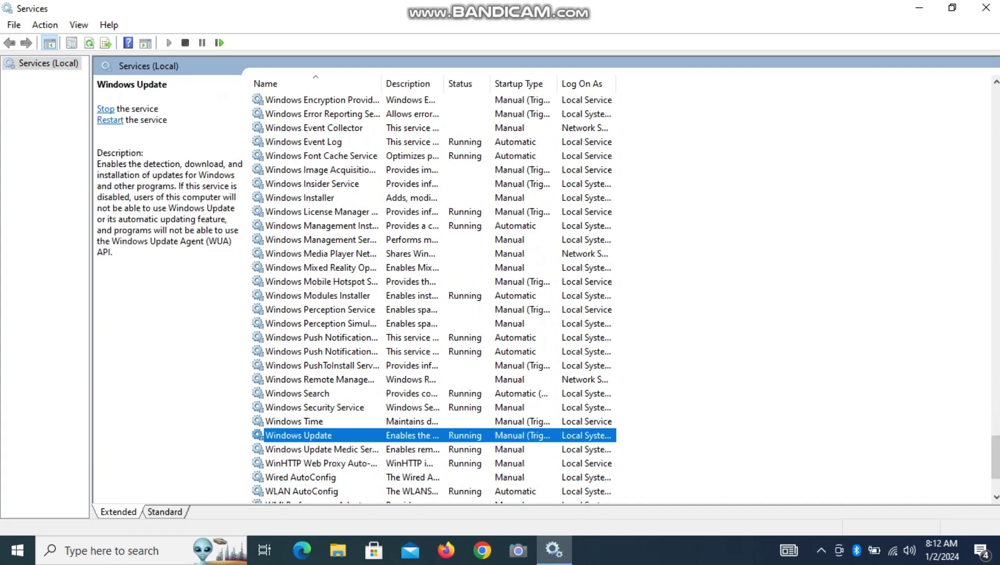
{"action": "key", "text": "Return"}
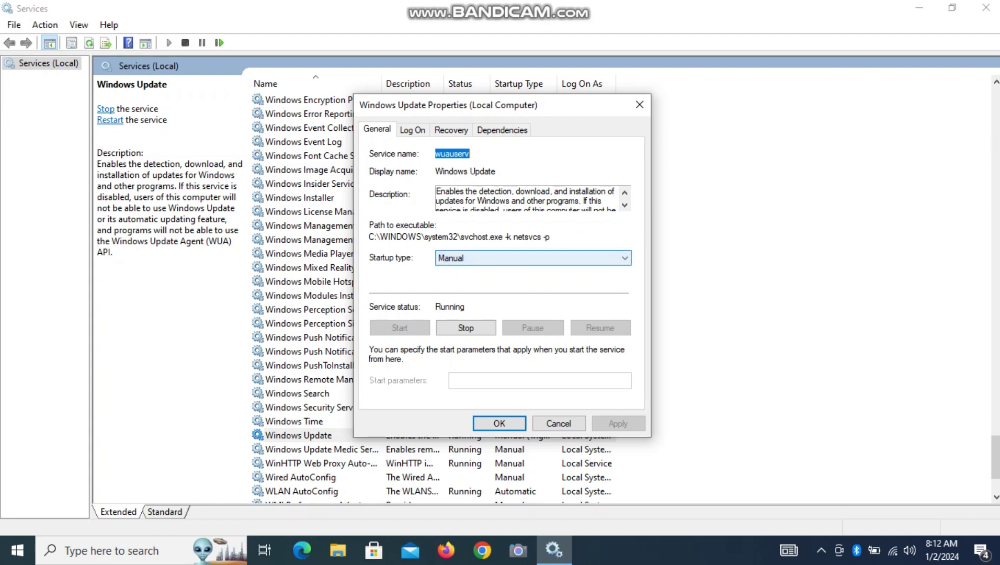
Set the Windows Update startup type to Disabled, and stop and restart the service.
{"action": "left_click", "coordinate": [534, 258]}
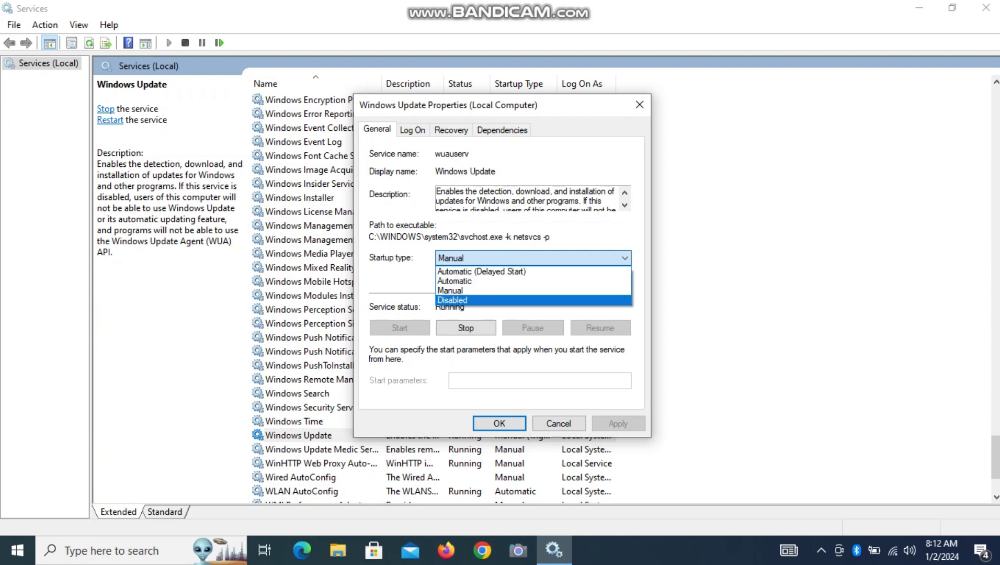
{"action": "key", "text": "Return"}
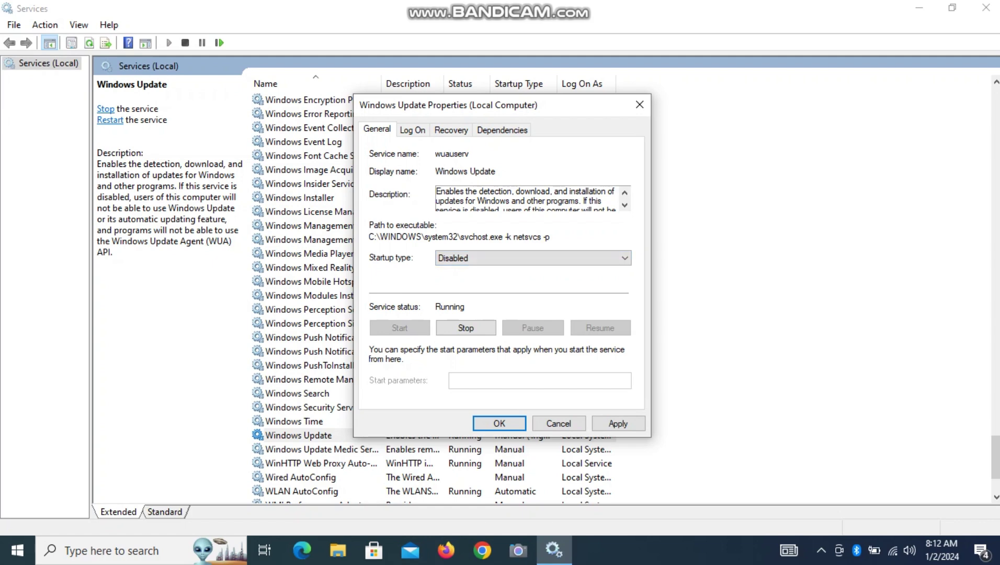
{"action": "left_click", "coordinate": [466, 328]}
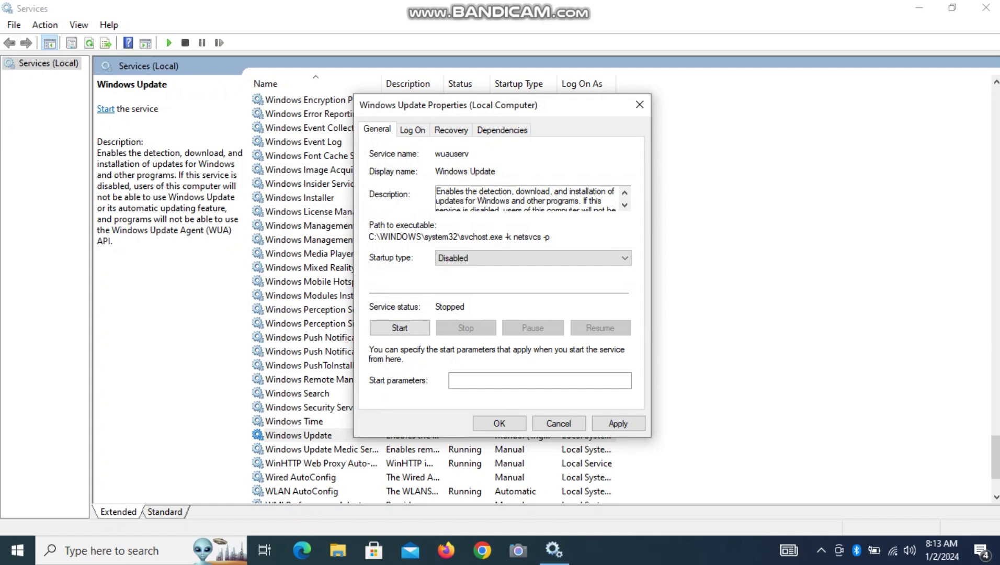
{"action": "left_click", "coordinate": [400, 328]}
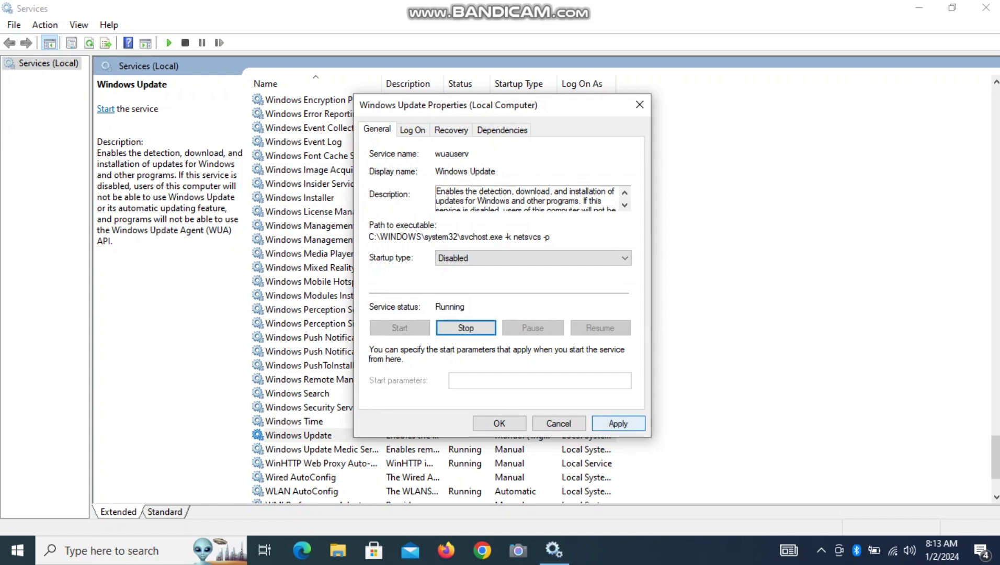
Apply the Windows Update service changes and close both the properties dialog and the Services window.
{"action": "left_click", "coordinate": [618, 423]}
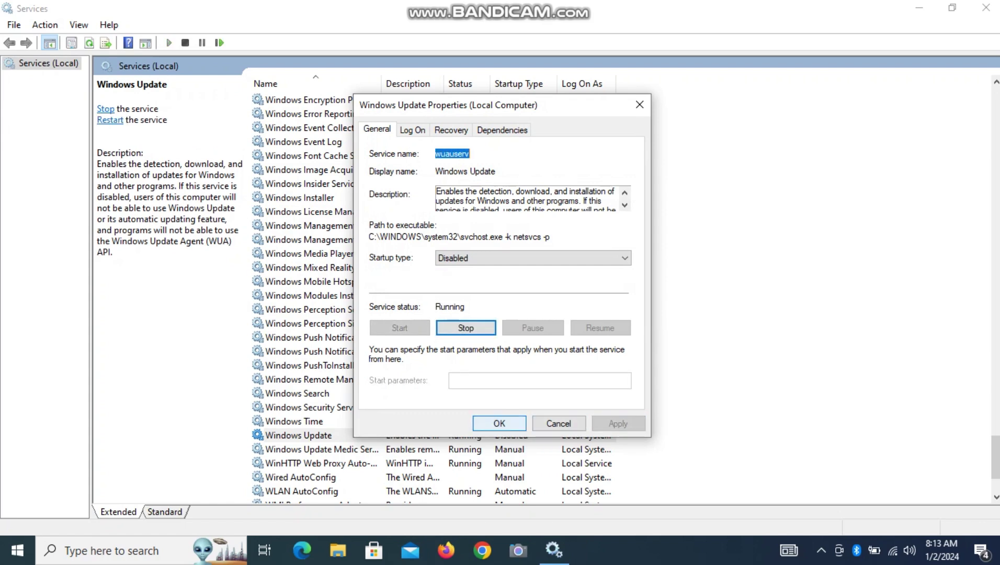
{"action": "key", "text": "Return"}
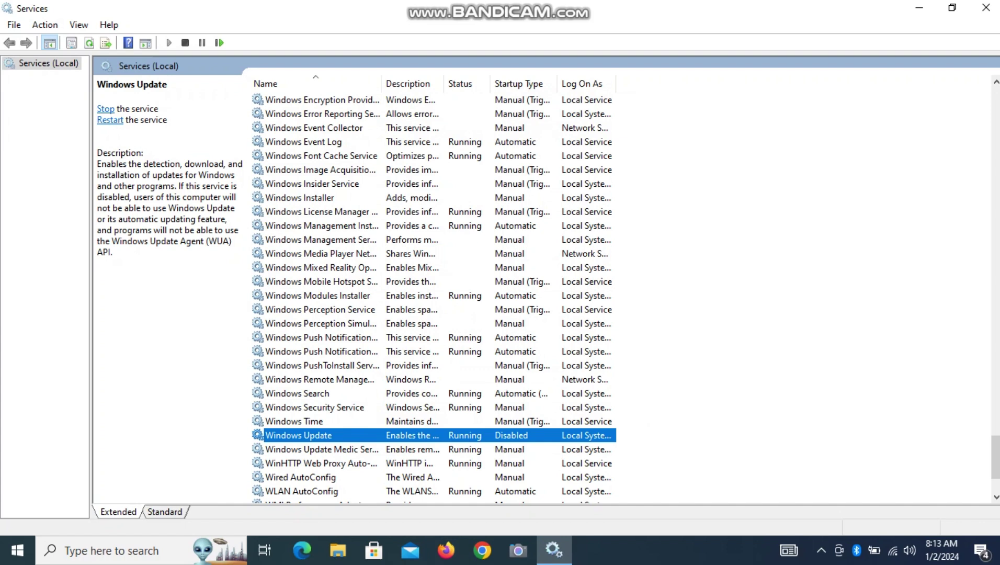
{"action": "left_click", "coordinate": [985, 8]}
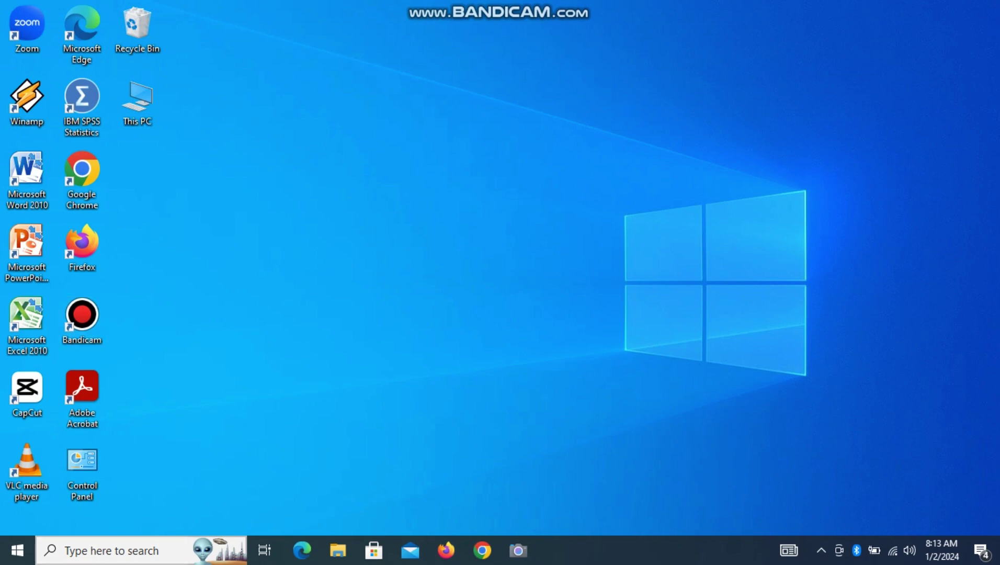
Search Windows for regedit, launch Registry Editor and allow it to make changes to the device.
{"action": "left_click", "coordinate": [111, 551]}
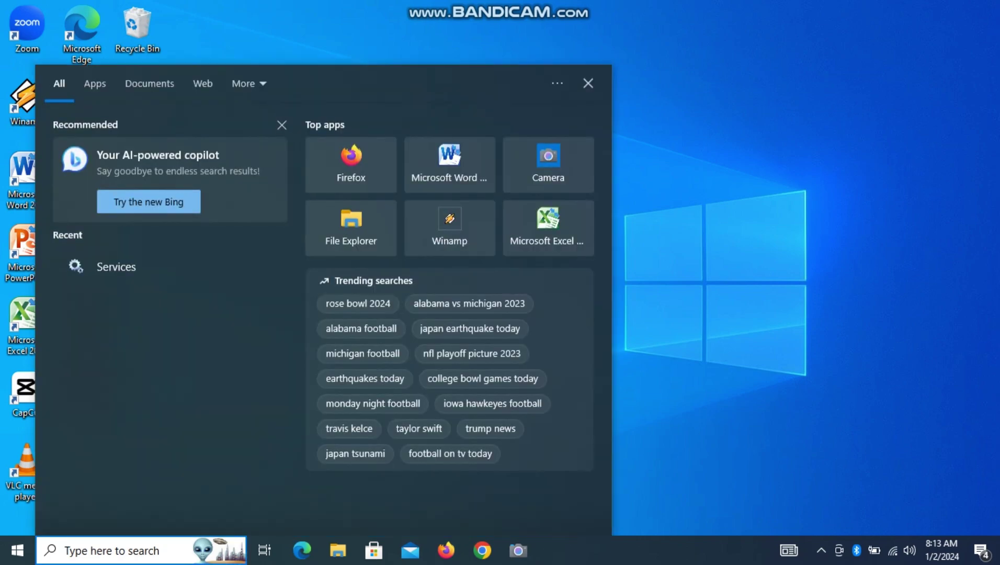
{"action": "type", "text": "re"}
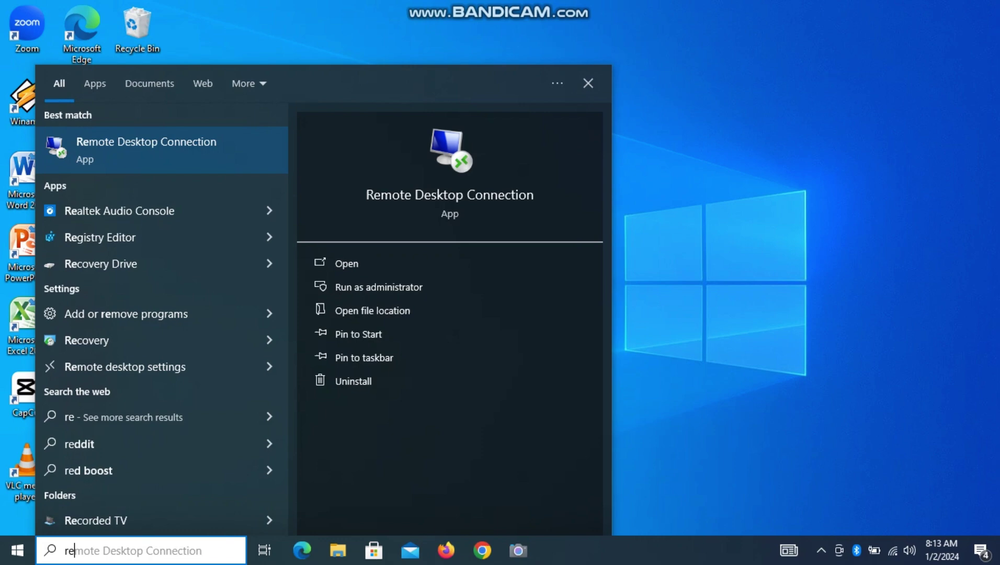
{"action": "type", "text": "gedi"}
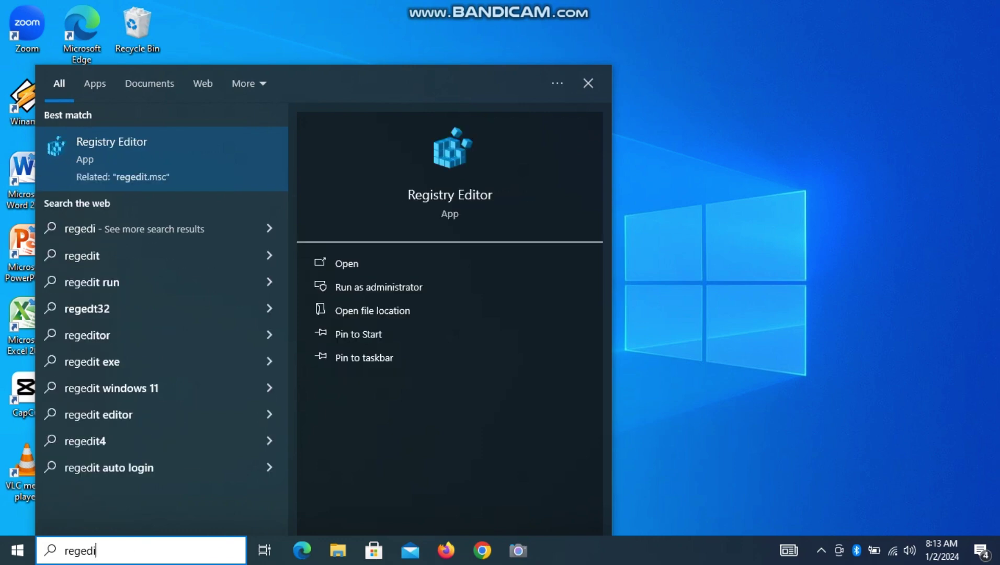
{"action": "type", "text": "t"}
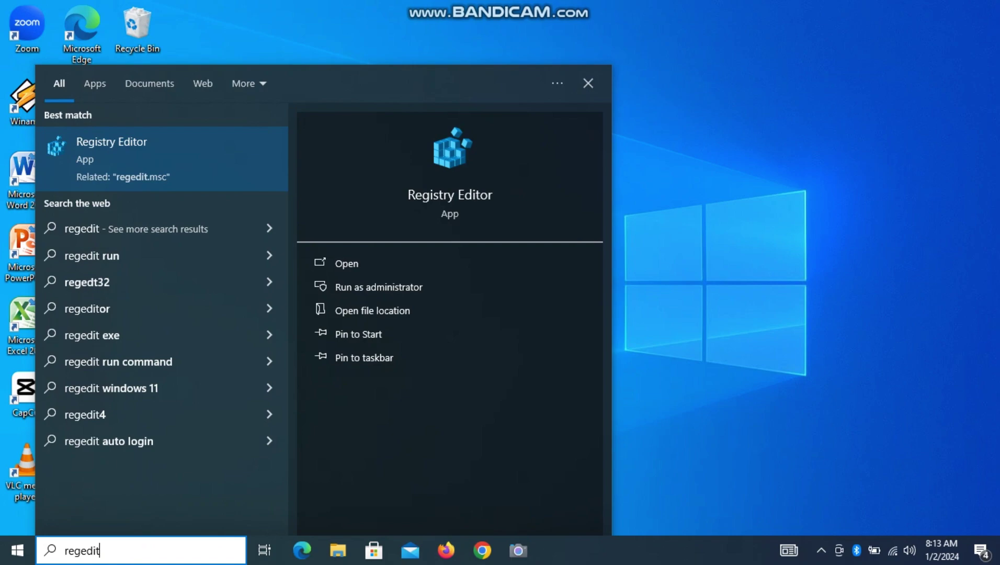
{"action": "key", "text": "Return"}
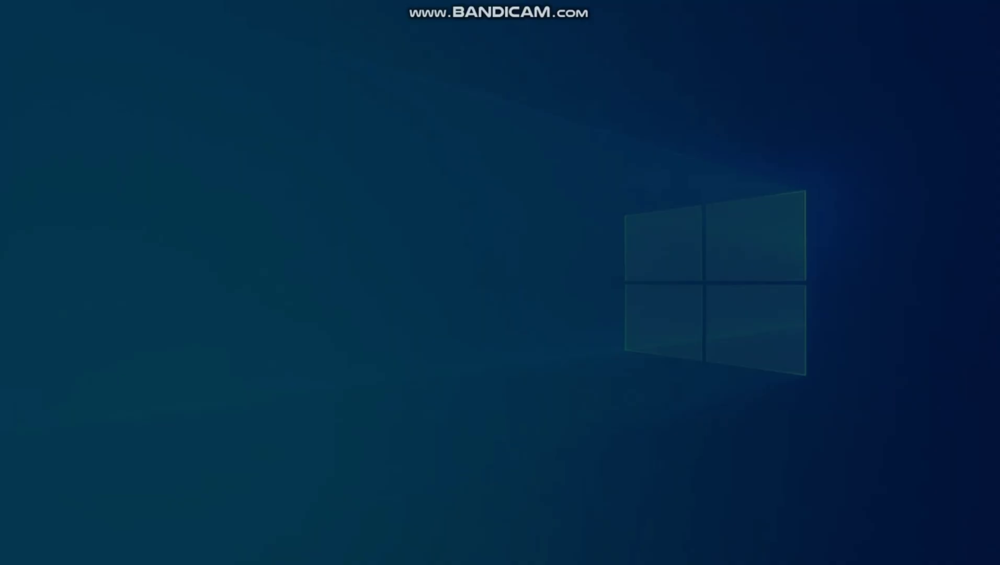
{"action": "key", "text": "alt+y"}
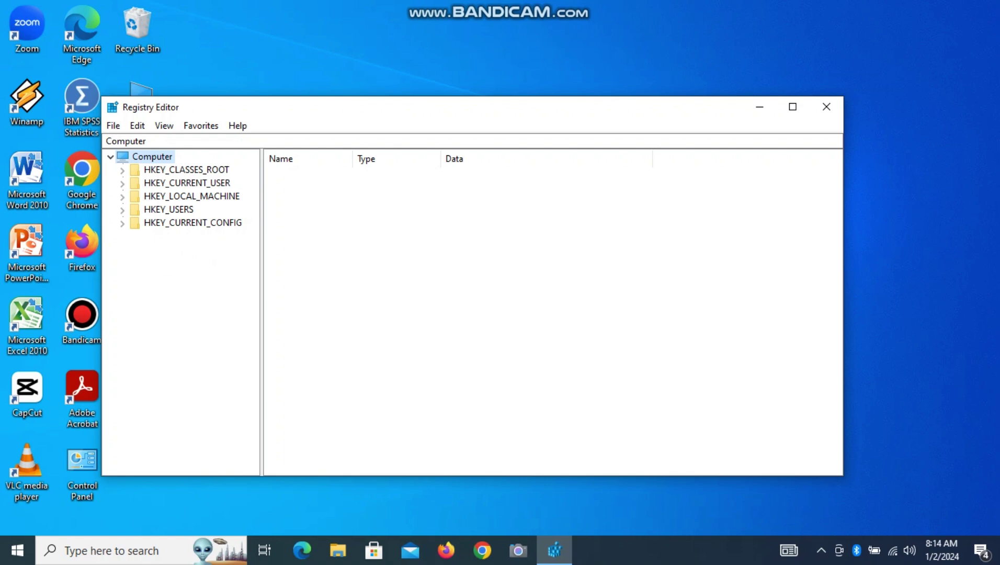
Expand the registry tree down to HKEY_LOCAL_MACHINE\SYSTEM\CurrentControlSet\Services.
{"action": "left_click", "coordinate": [122, 196]}
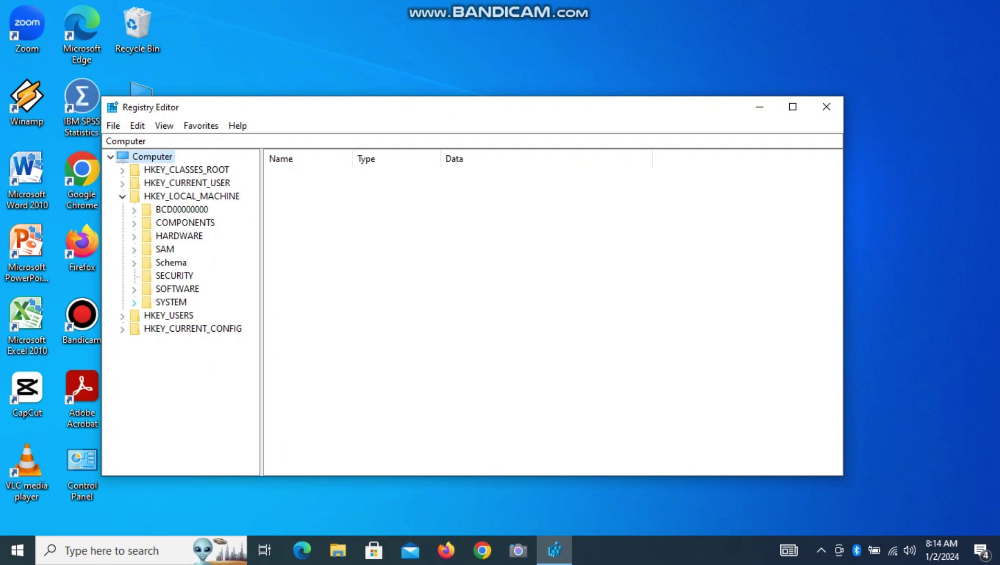
{"action": "left_click", "coordinate": [134, 302]}
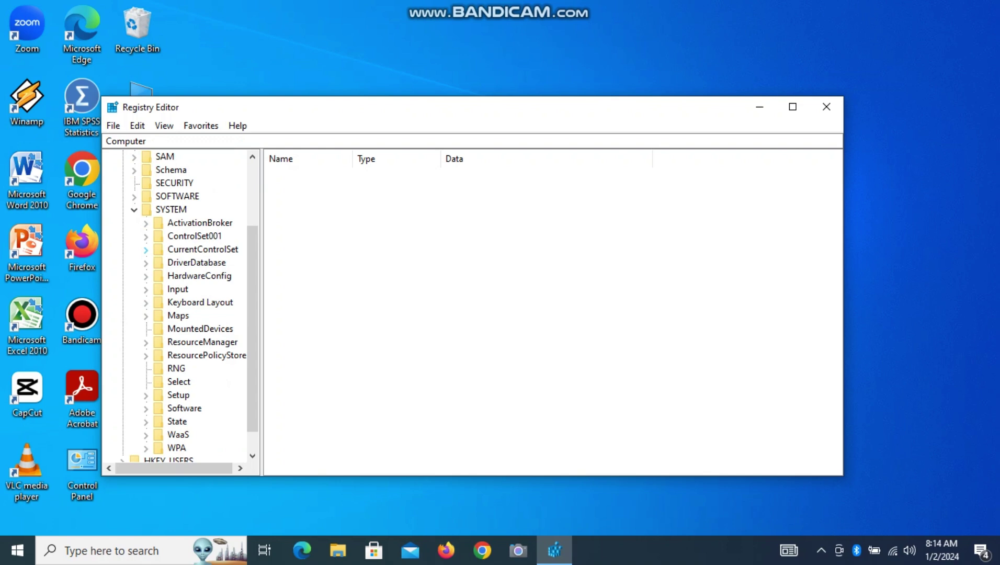
{"action": "left_click", "coordinate": [145, 249]}
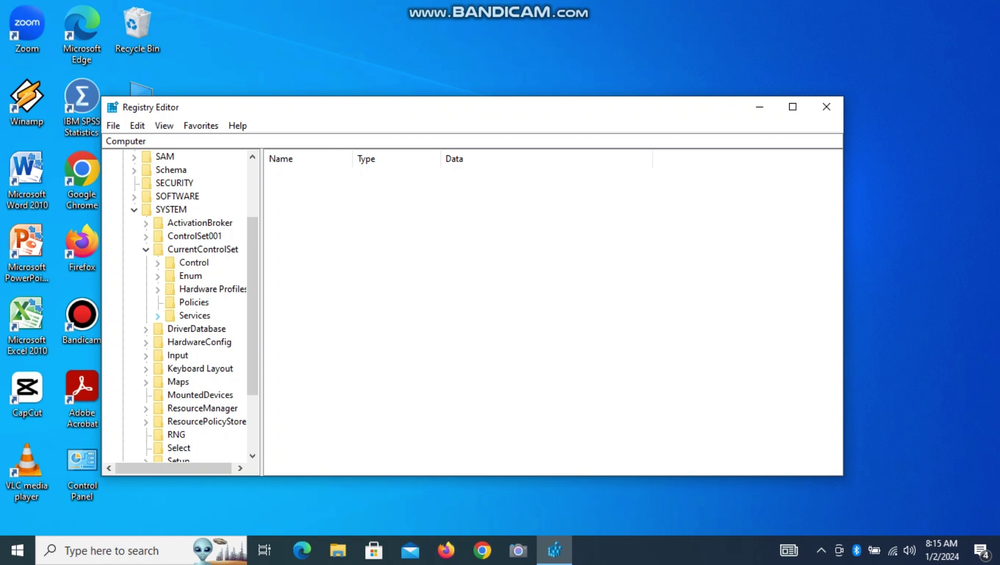
{"action": "left_click", "coordinate": [157, 316]}
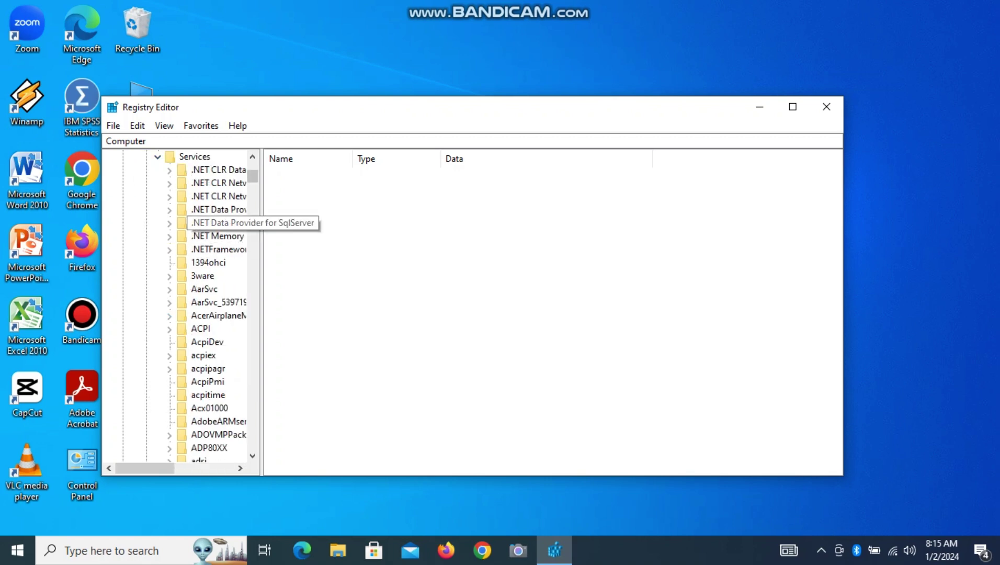
Open the wuauserv key under Services and set its ImagePath value data to %systemroot%\system32\svchost0.exe -k netsvcs -p.
{"action": "left_click_drag", "start_coordinate": [261, 314], "coordinate": [283, 314]}
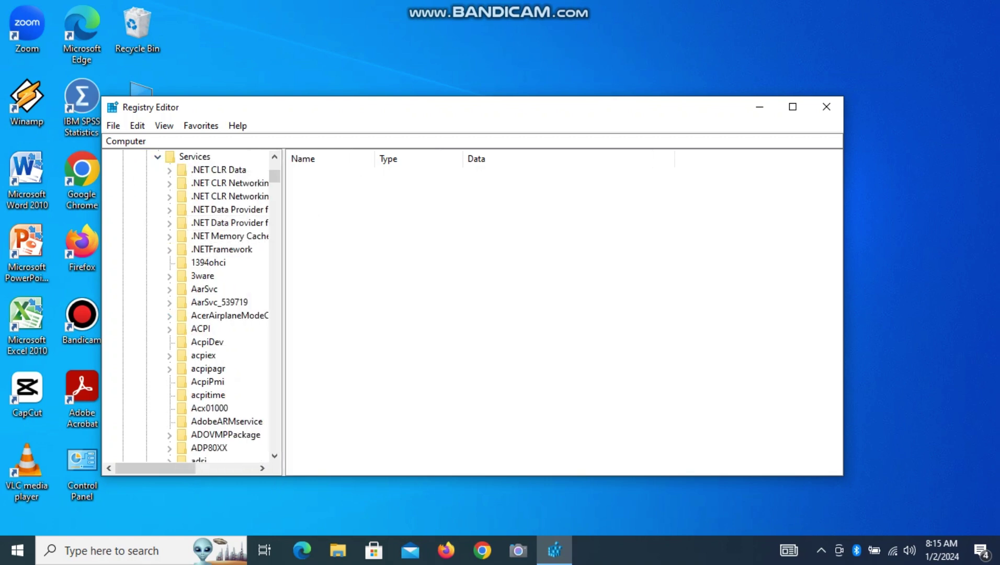
{"action": "left_click_drag", "start_coordinate": [275, 175], "coordinate": [275, 381]}
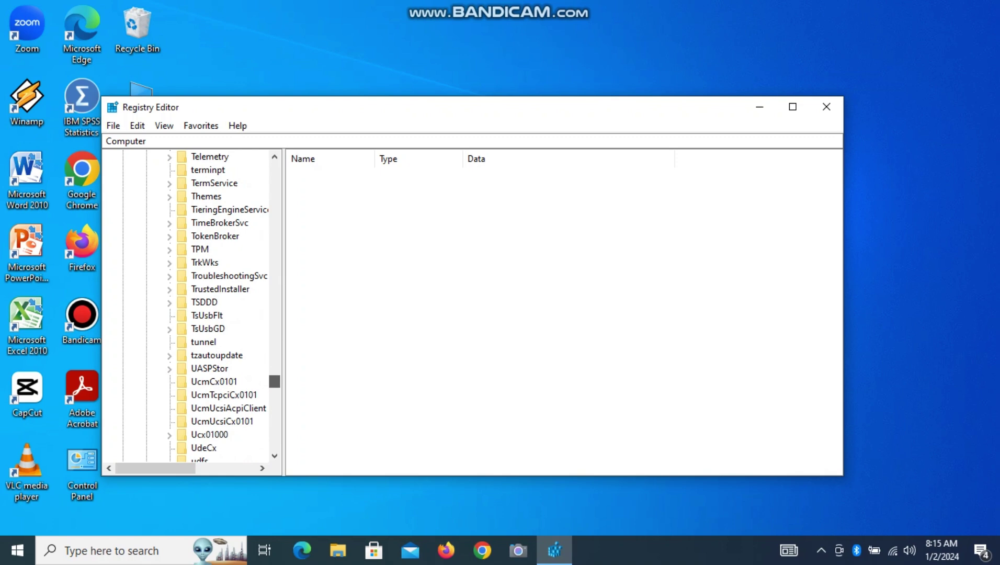
{"action": "left_click_drag", "start_coordinate": [275, 381], "coordinate": [275, 437]}
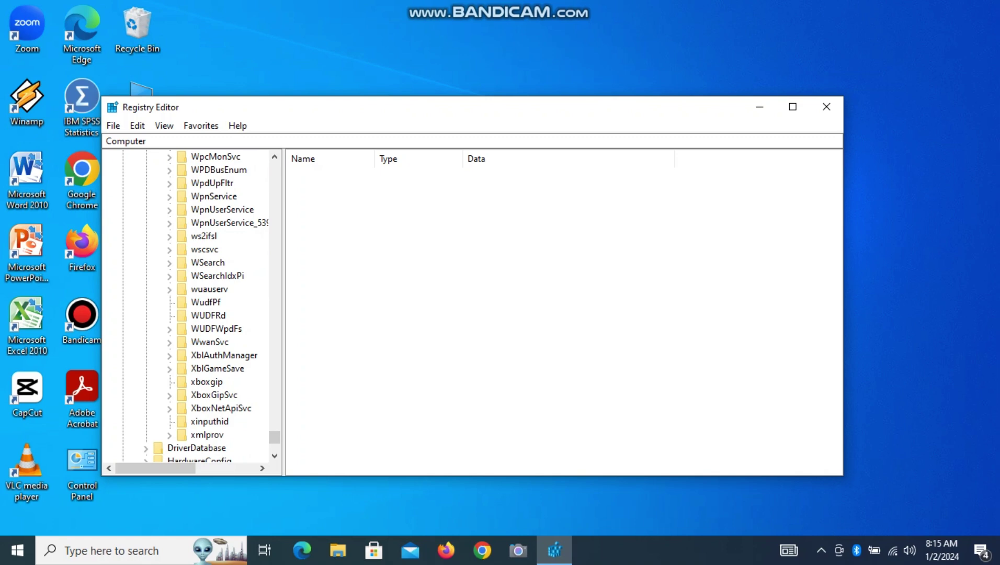
{"action": "double_click", "coordinate": [209, 289]}
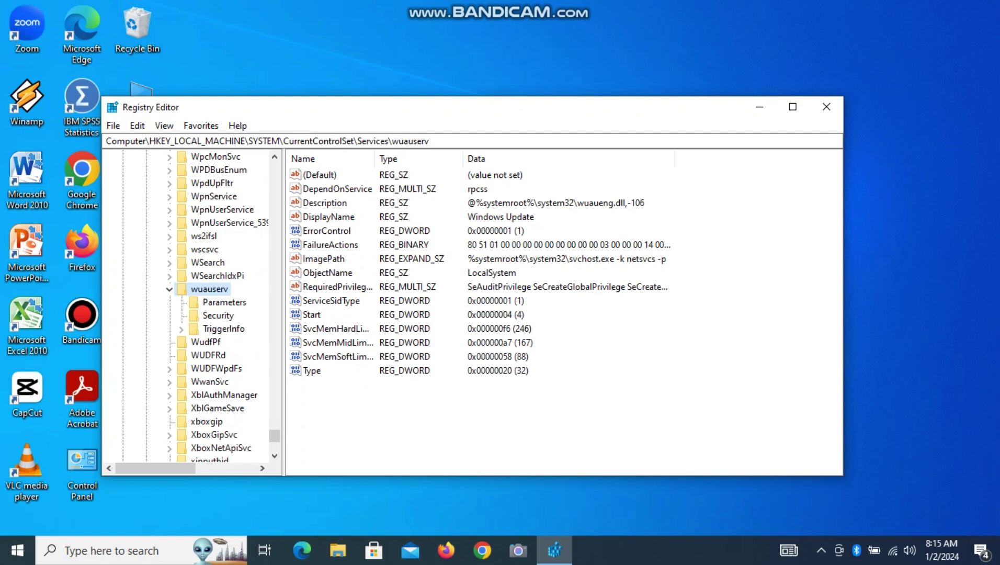
{"action": "double_click", "coordinate": [324, 258]}
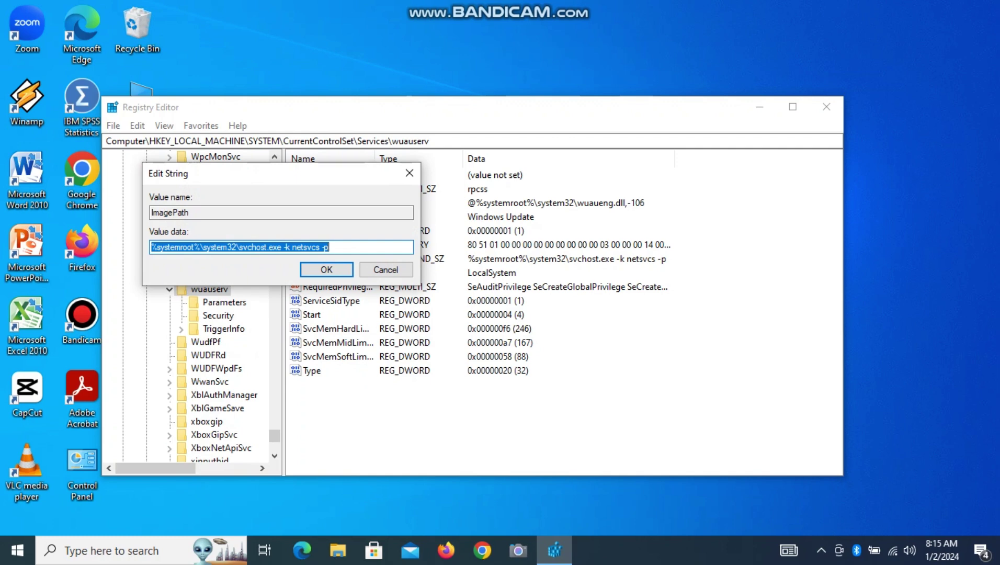
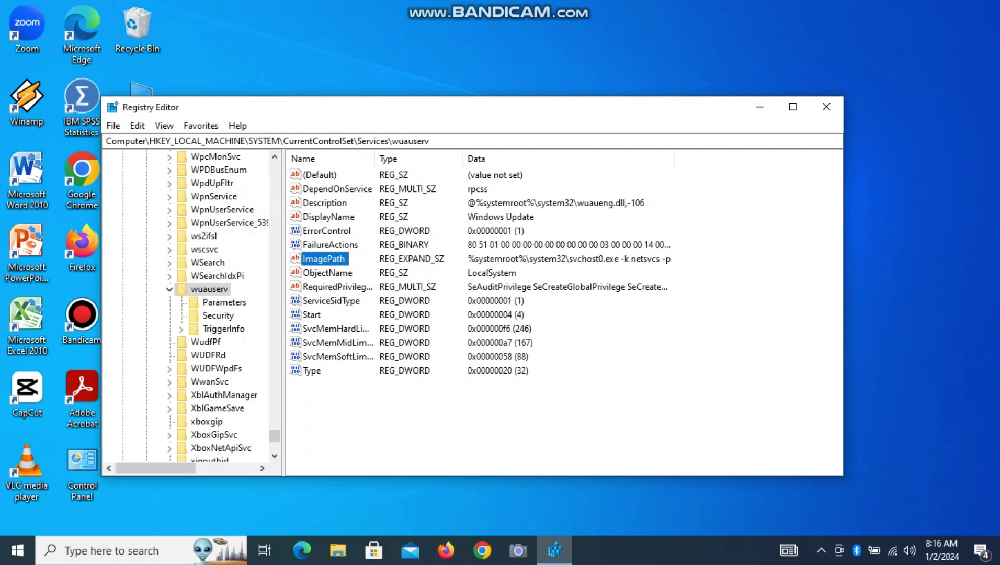
Set the DependOnService value data of the wuauserv key to rpcss0 and close Registry Editor.
{"action": "left_click", "coordinate": [337, 189]}
{"action": "key", "text": "Return"}
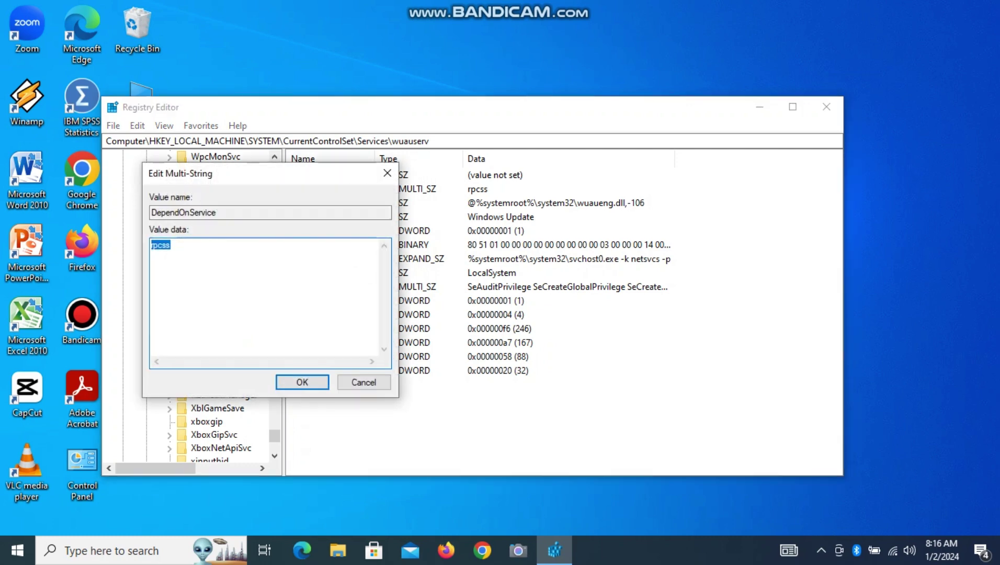
{"action": "key", "text": "End"}
{"action": "type", "text": "0"}
{"action": "key", "text": "Return"}
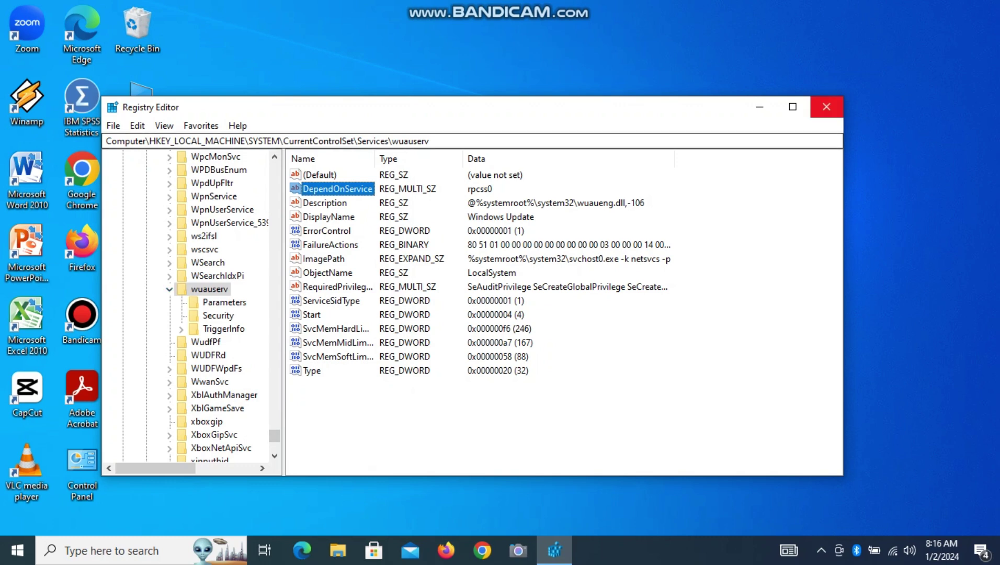
{"action": "left_click", "coordinate": [827, 106]}
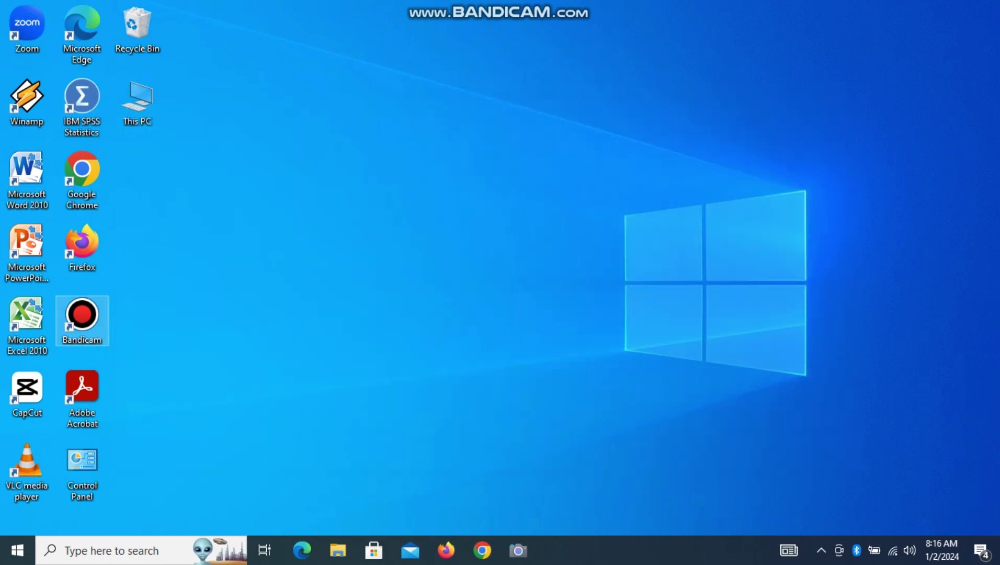
{"action": "right_click", "coordinate": [331, 216]}
{"action": "left_click", "coordinate": [361, 259]}
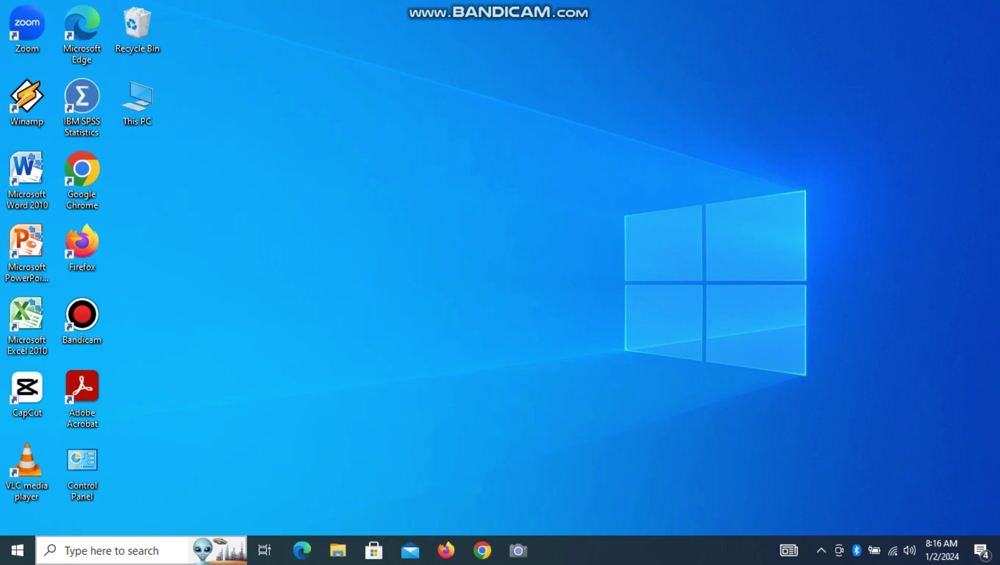
Search Windows for services and open the Services app.
{"action": "left_click", "coordinate": [110, 550]}
{"action": "type", "text": "servi"}
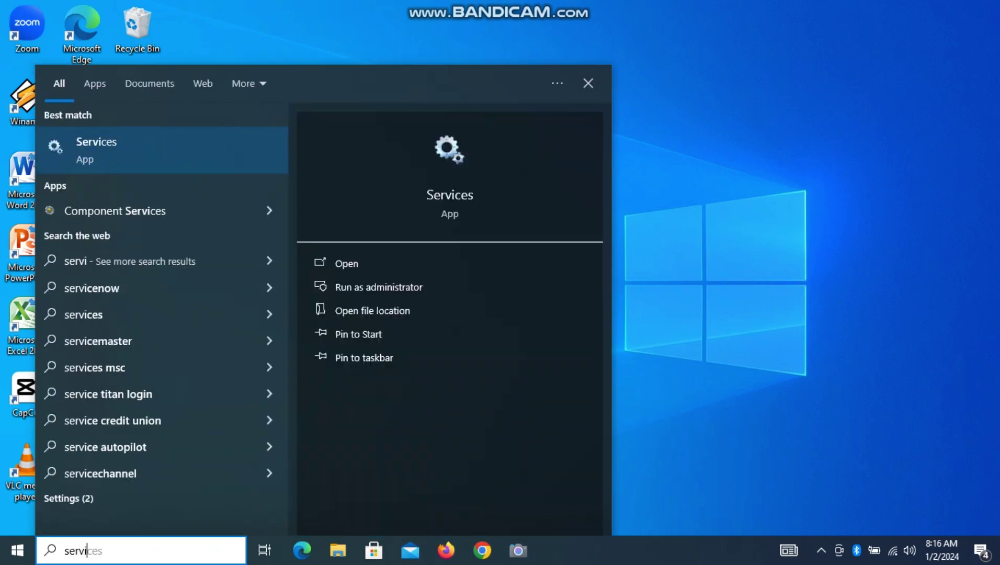
{"action": "type", "text": "ces"}
{"action": "key", "text": "Return"}
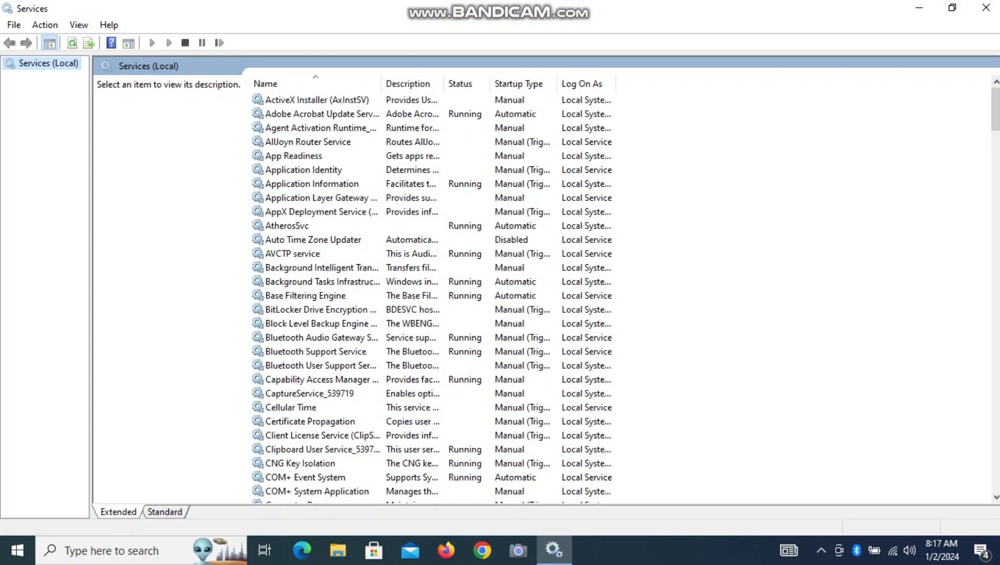
Check the executable path, startup type and status in the Windows Update service's properties, and close the dialog and the Services window.
{"action": "scroll", "coordinate": [434, 293], "scroll_direction": "down", "scroll_amount": 20}
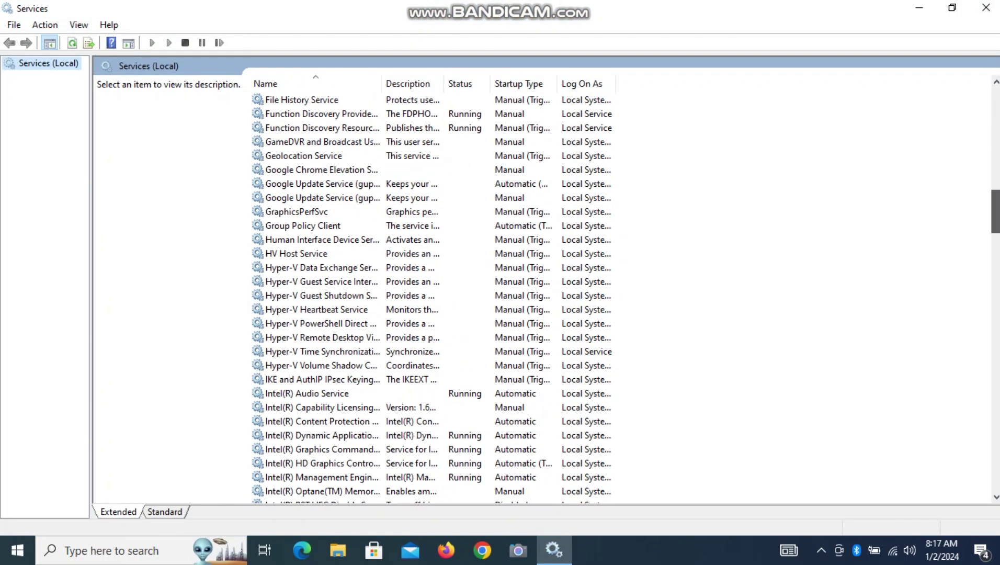
{"action": "scroll", "coordinate": [434, 293], "scroll_direction": "down", "scroll_amount": 20}
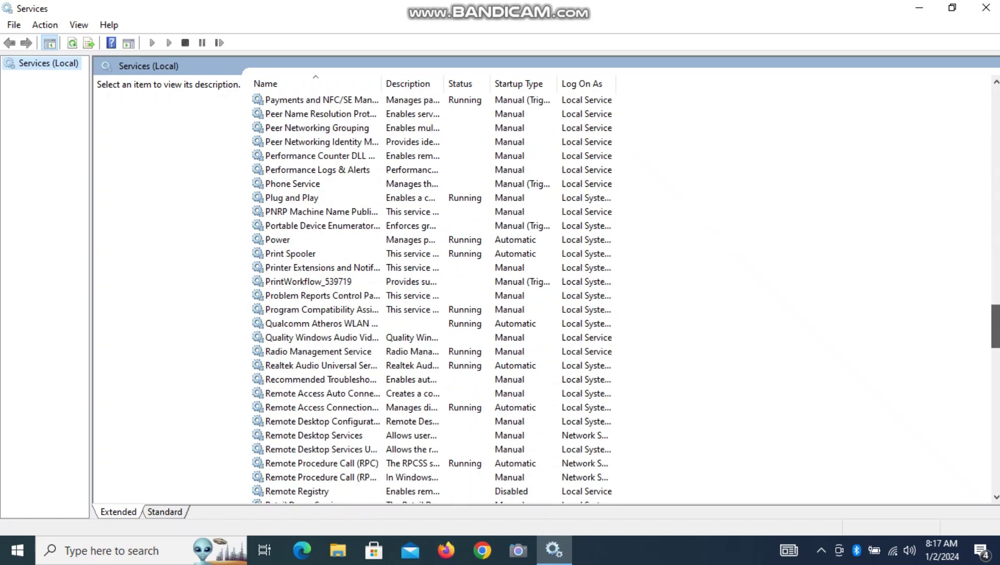
{"action": "scroll", "coordinate": [435, 293], "scroll_direction": "down", "scroll_amount": 15}
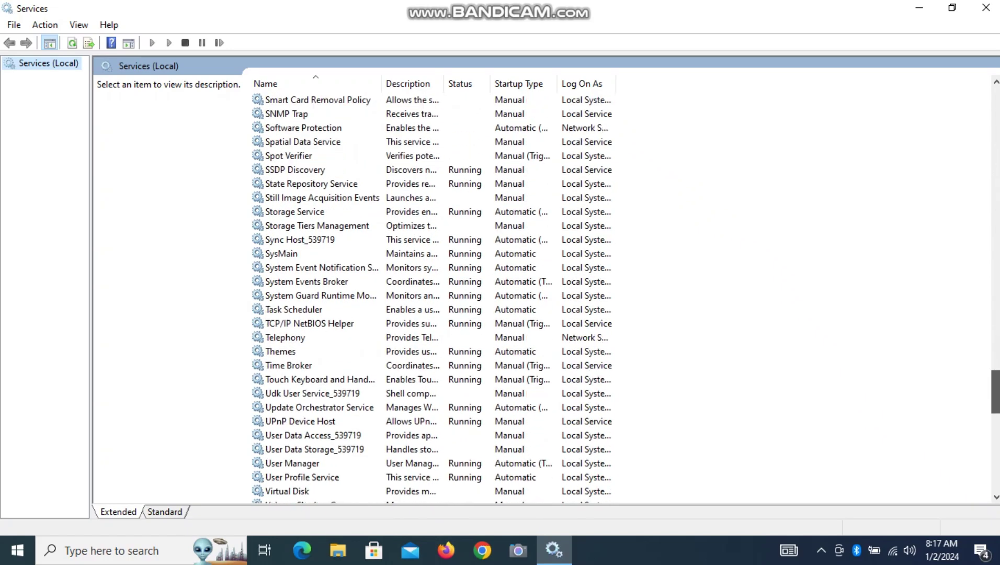
{"action": "scroll", "coordinate": [434, 293], "scroll_direction": "down", "scroll_amount": 10}
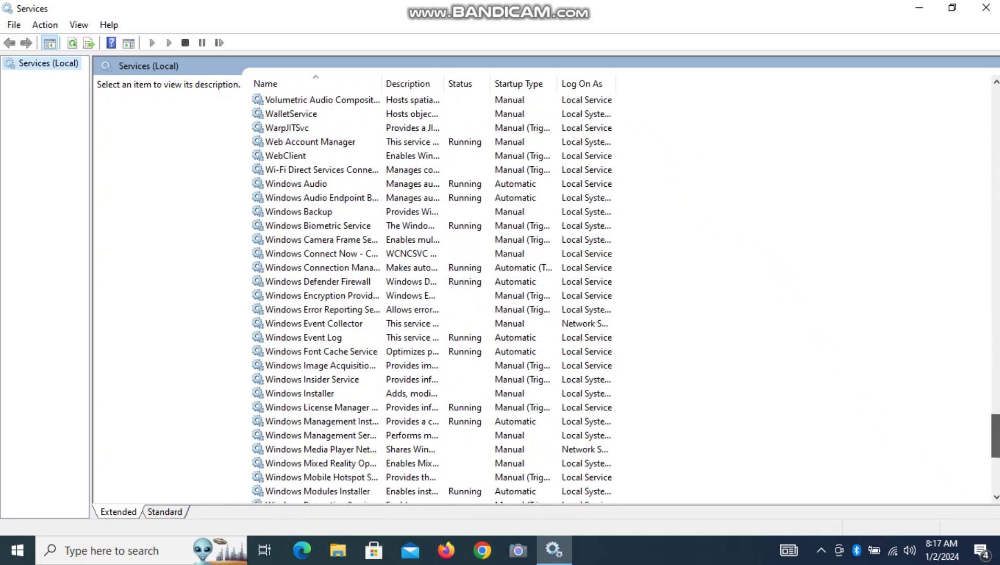
{"action": "scroll", "coordinate": [435, 293], "scroll_direction": "down", "scroll_amount": 2}
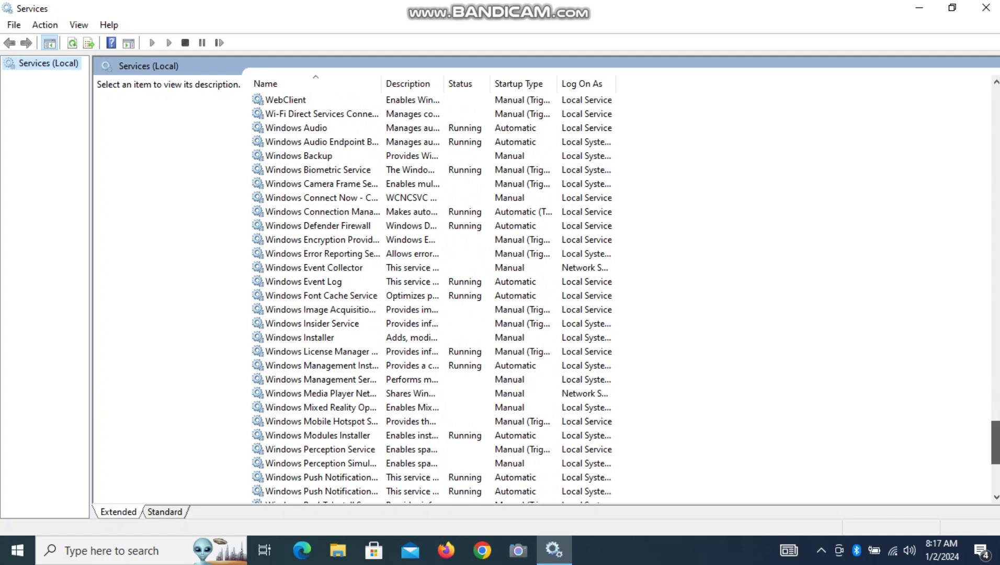
{"action": "scroll", "coordinate": [414, 394], "scroll_direction": "down", "scroll_amount": 3}
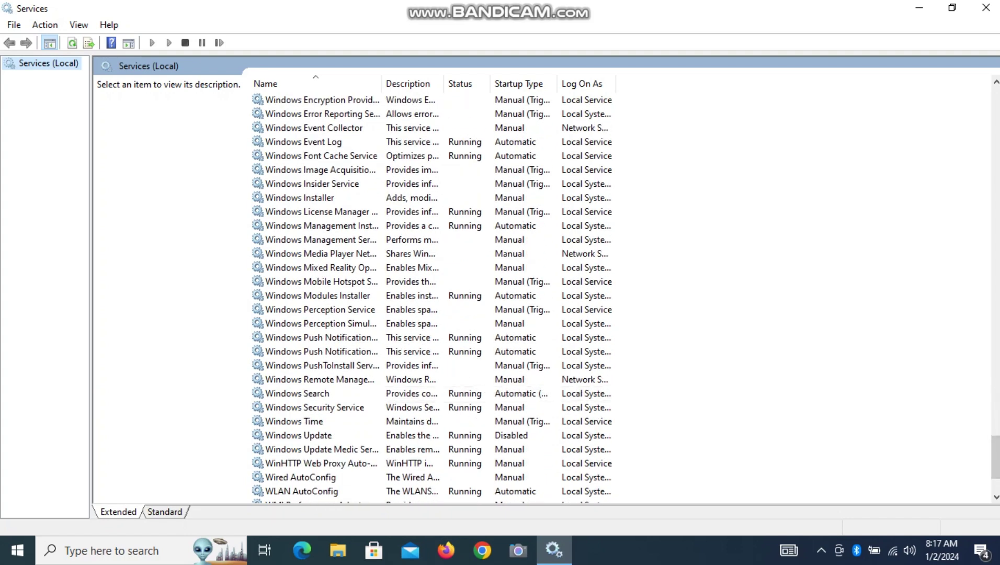
{"action": "double_click", "coordinate": [299, 435]}
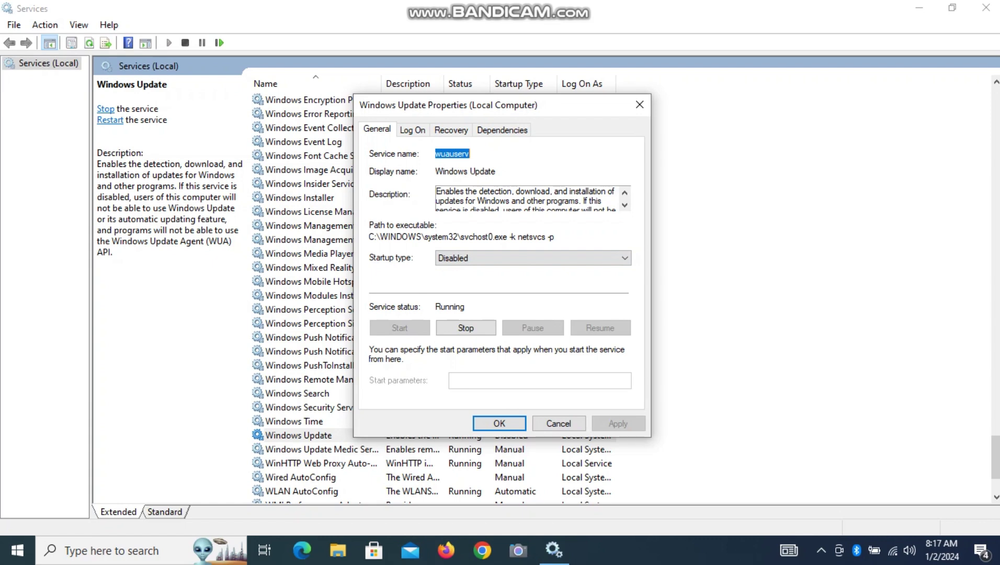
{"action": "left_click", "coordinate": [499, 424]}
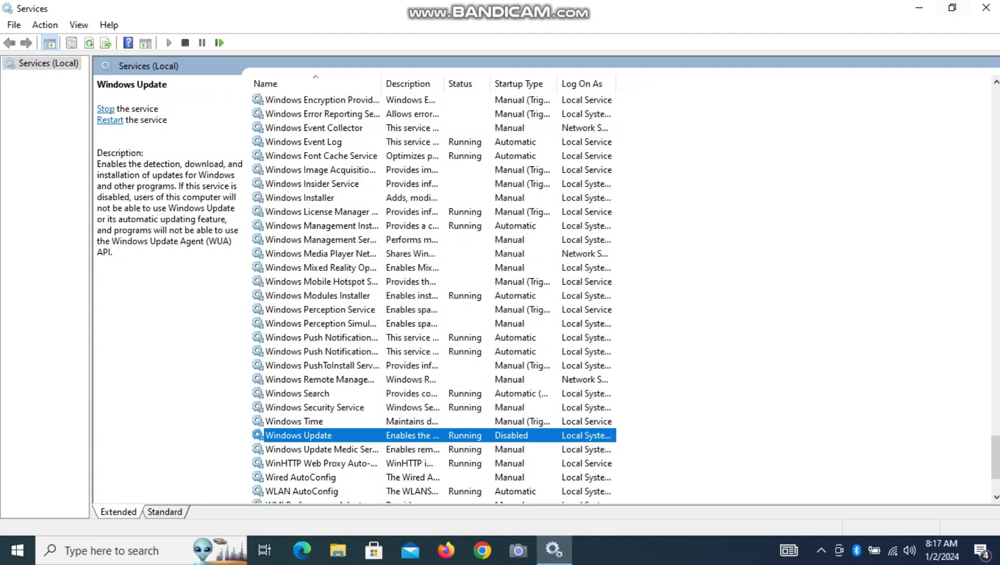
{"action": "left_click", "coordinate": [986, 7]}
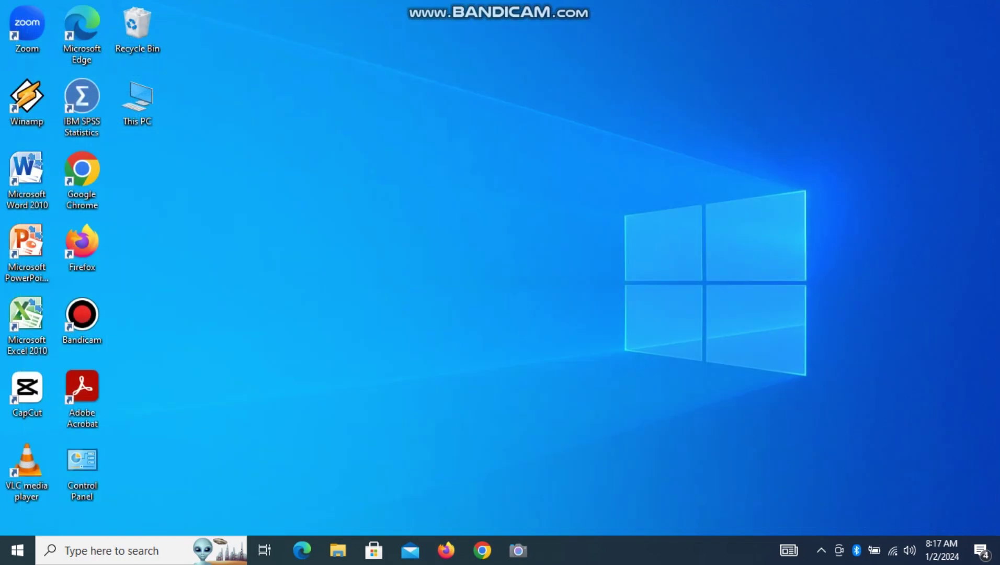